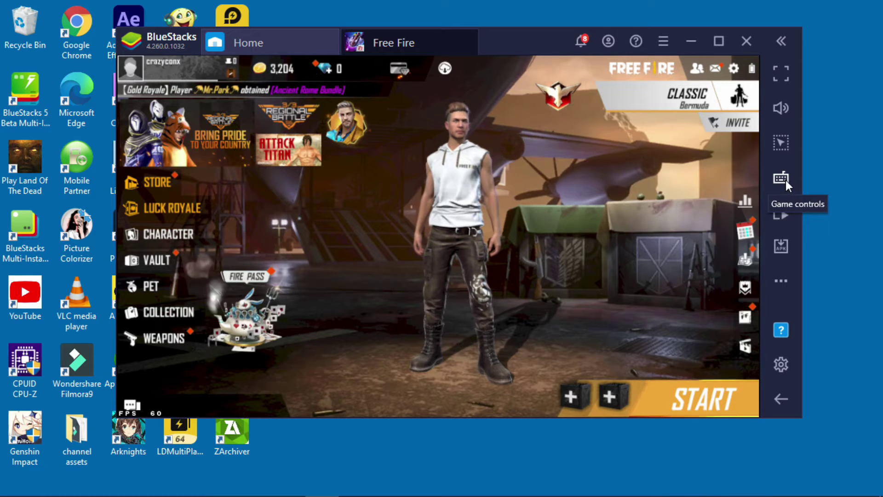
# Open Free Fire's advanced controls editor and check the scheme list, keeping cyberden77 selected.
pyautogui.click(783, 180)
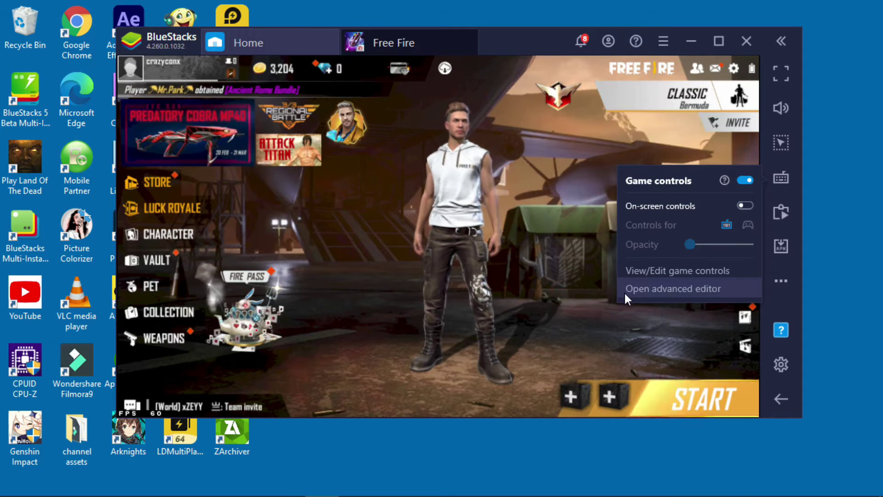
pyautogui.click(721, 290)
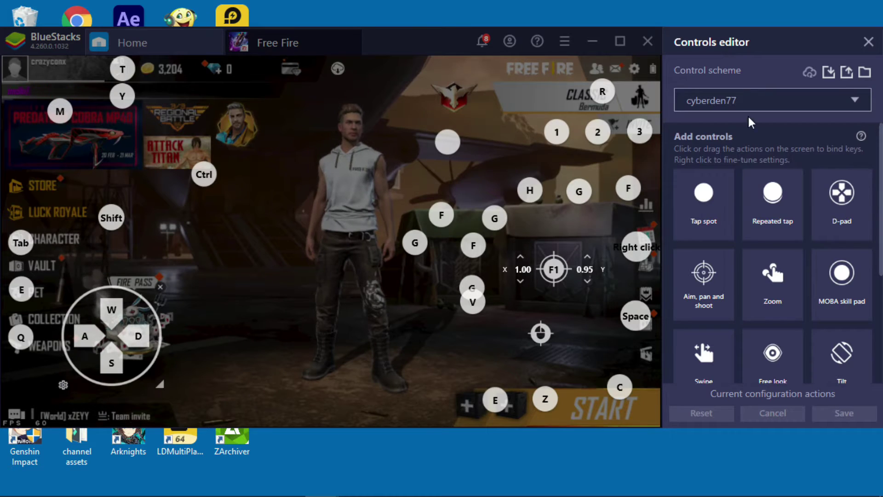
pyautogui.click(853, 101)
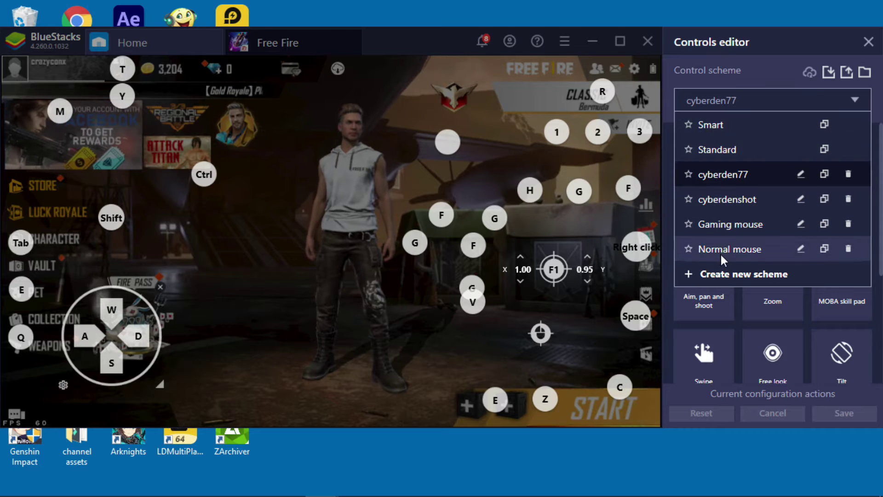
pyautogui.click(815, 86)
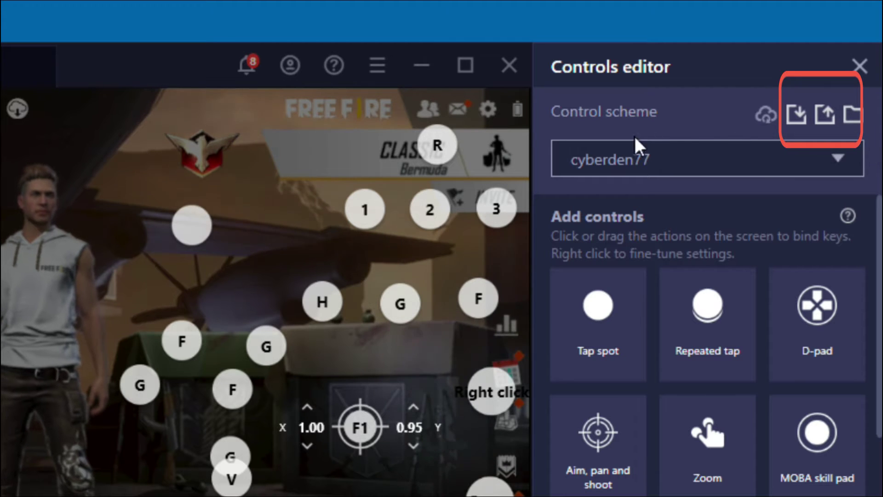
# Select Smart, Standard, cyberden77, cyberdenshot, Gaming mouse and Normal mouse for export.
pyautogui.click(824, 116)
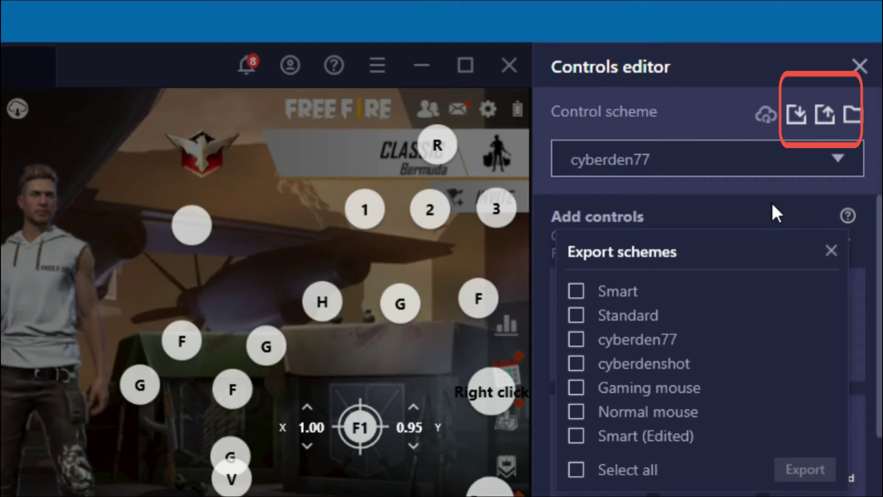
pyautogui.click(577, 290)
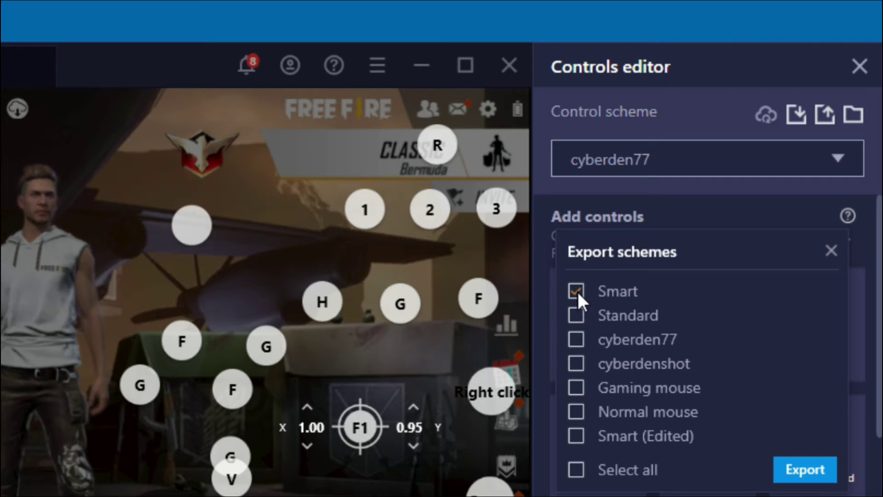
pyautogui.click(577, 314)
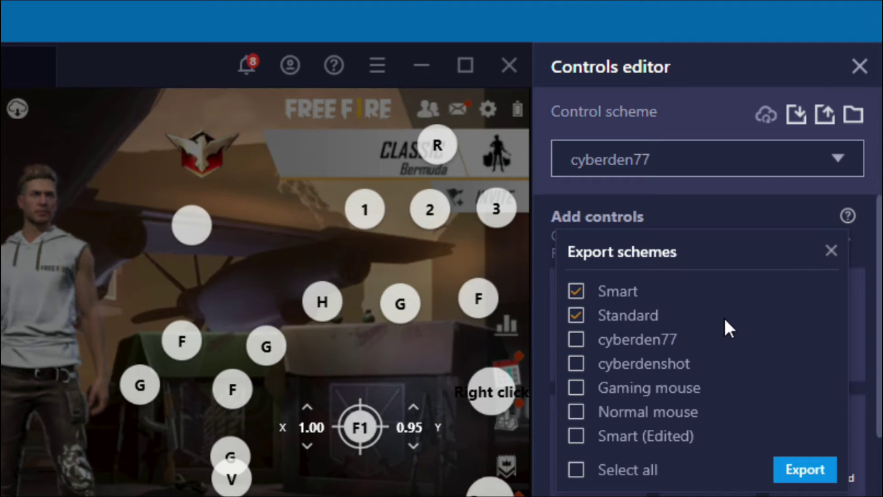
pyautogui.click(578, 341)
pyautogui.click(580, 363)
pyautogui.click(577, 386)
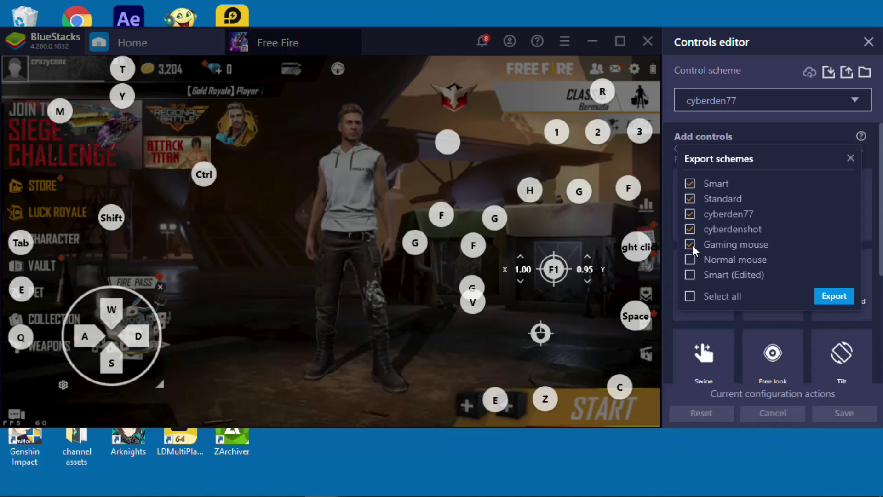
pyautogui.click(690, 260)
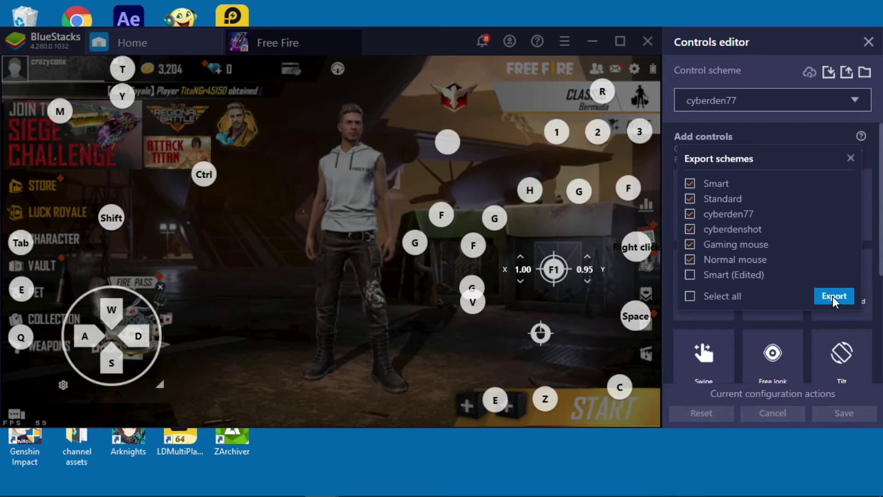
# Export the selected schemes to the Desktop as 'Free Fire' and close the controls editor.
pyautogui.click(833, 296)
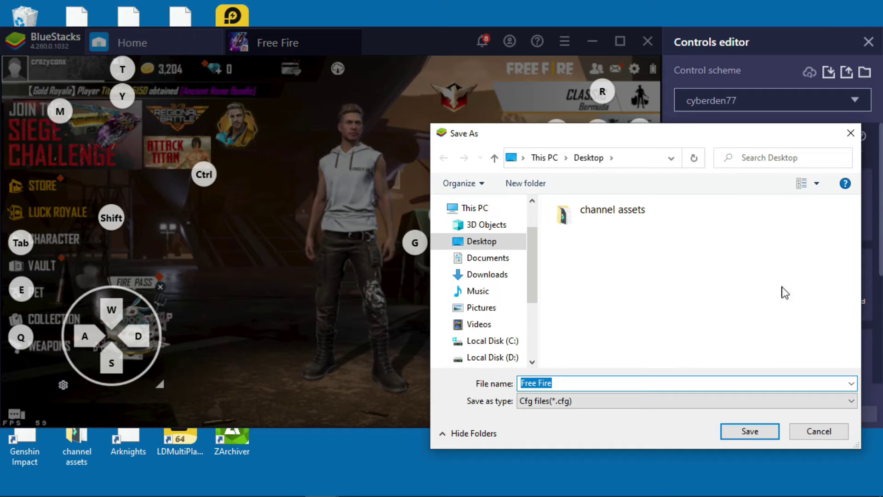
pyautogui.click(483, 242)
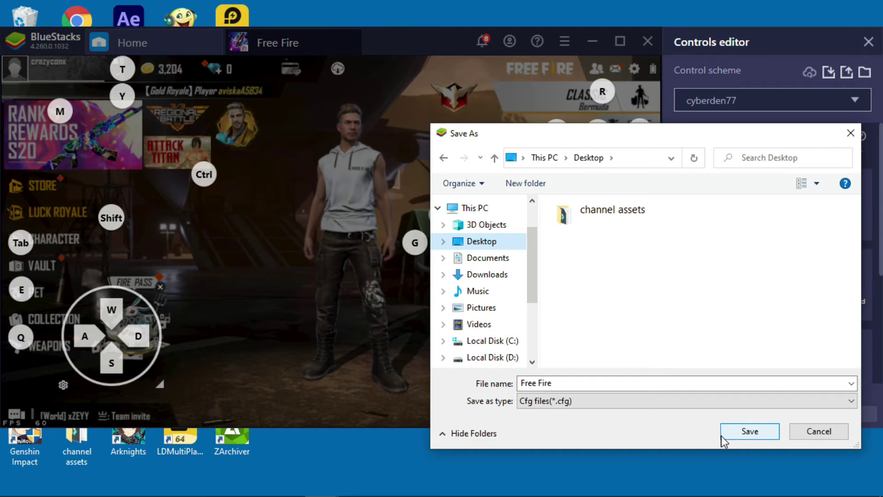
pyautogui.click(744, 436)
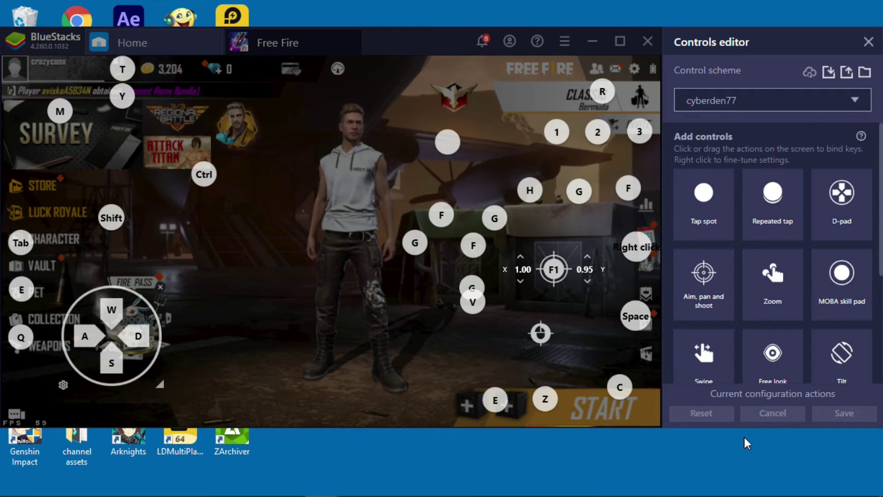
pyautogui.click(868, 43)
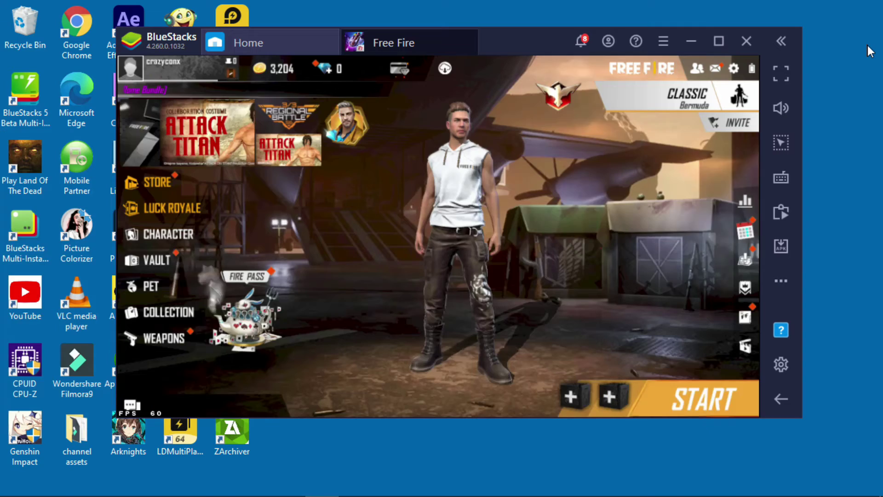
# Close Free Fire and BlueStacks, and place Free Fire.cfg above the BlueStacks desktop shortcuts.
pyautogui.click(468, 41)
pyautogui.click(747, 41)
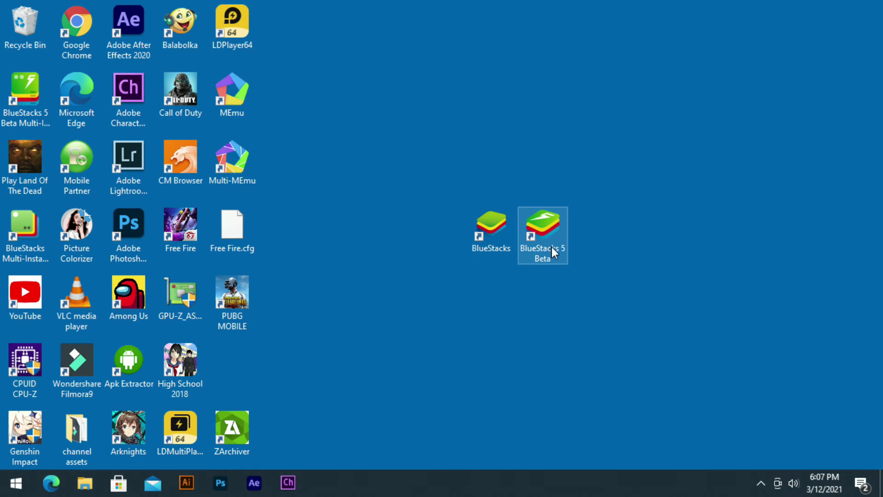
pyautogui.moveTo(305, 212); pyautogui.dragTo(428, 163)
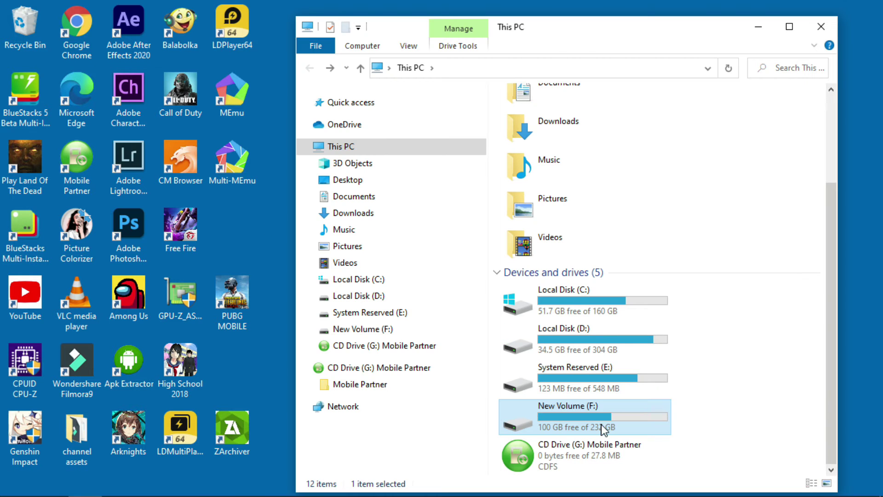
# Browse drive F: to BlueStacks_arabica > Engine > UserData > InputMapper > UserFiles.
pyautogui.doubleClick(600, 424)
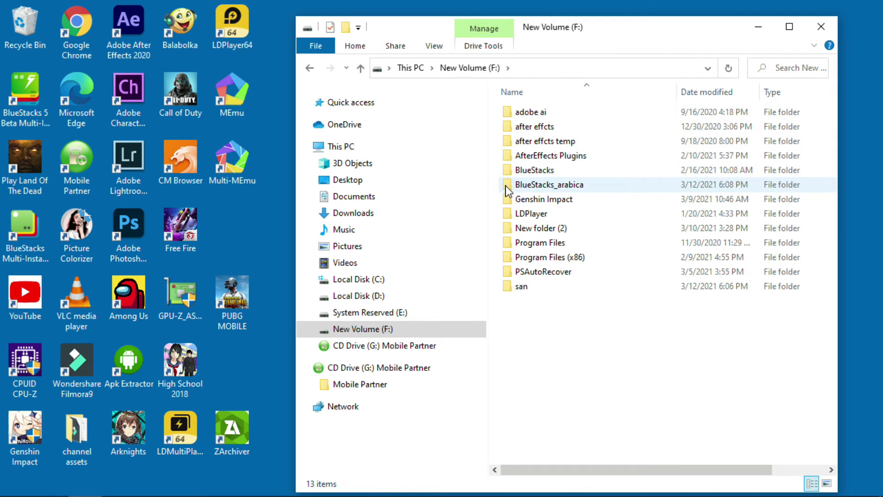
pyautogui.doubleClick(541, 187)
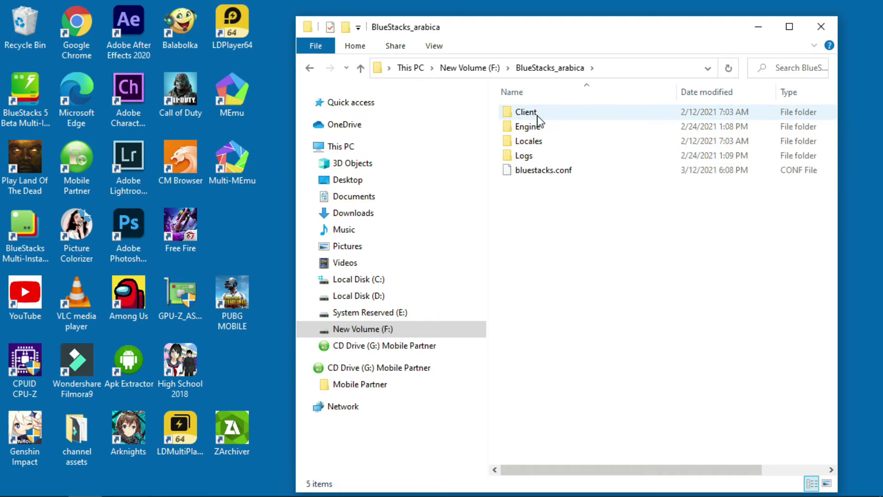
pyautogui.doubleClick(533, 128)
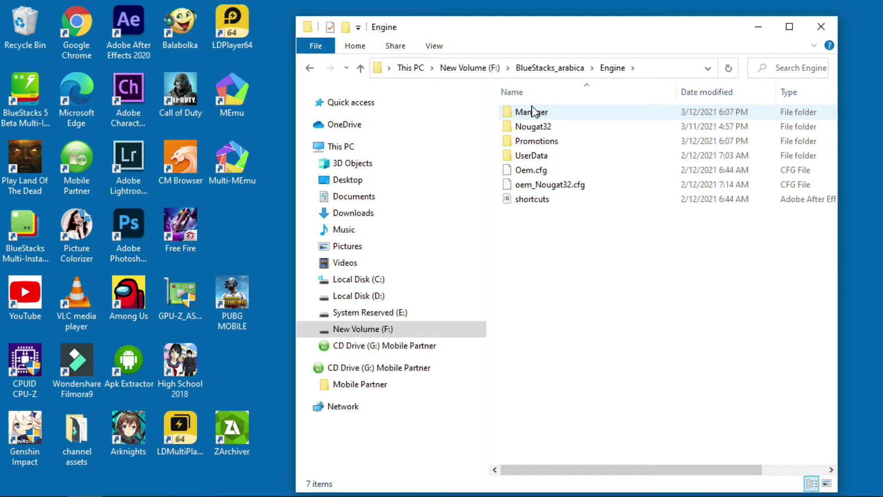
pyautogui.doubleClick(538, 158)
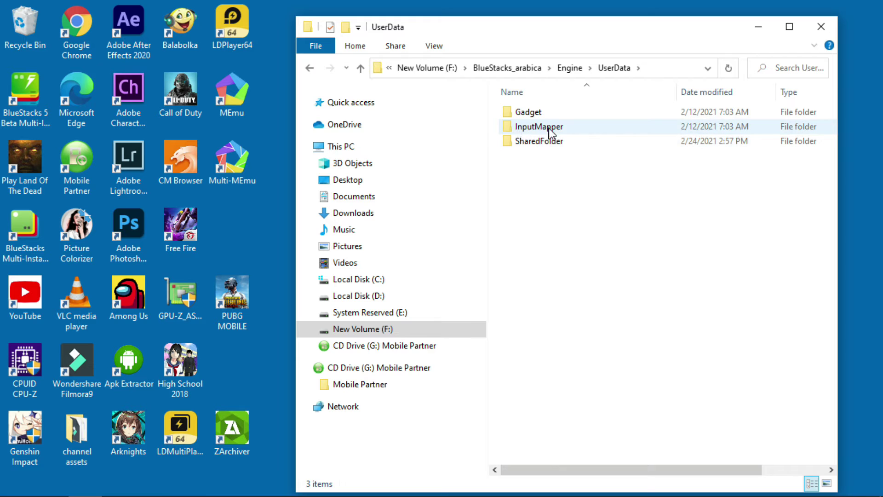
pyautogui.doubleClick(544, 129)
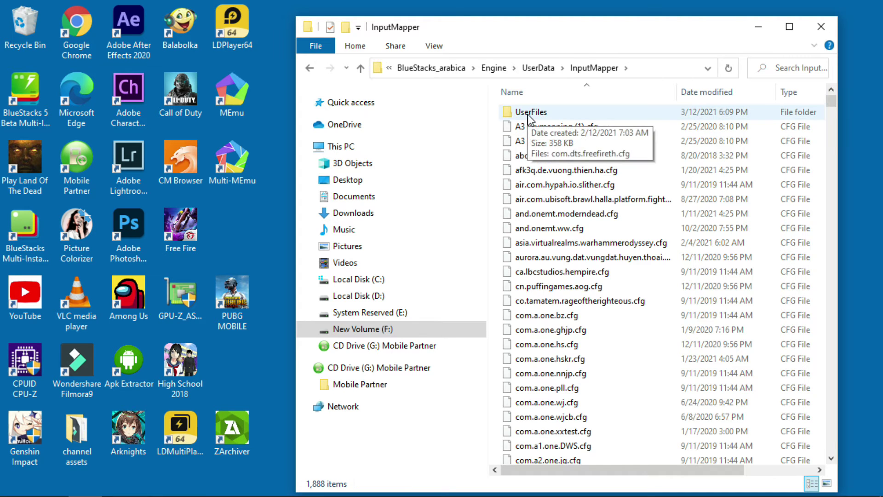
pyautogui.doubleClick(528, 114)
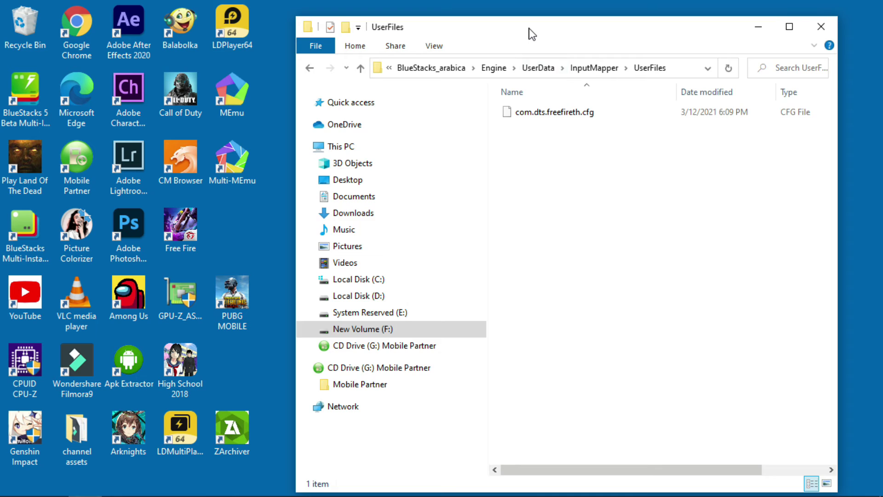
# Copy Free Fire.cfg from the desktop into the UserFiles folder.
pyautogui.moveTo(529, 32)
pyautogui.mouseDown()
pyautogui.moveTo(679, 94)
pyautogui.moveTo(498, 182)
pyautogui.moveTo(644, 109)
pyautogui.mouseUp()
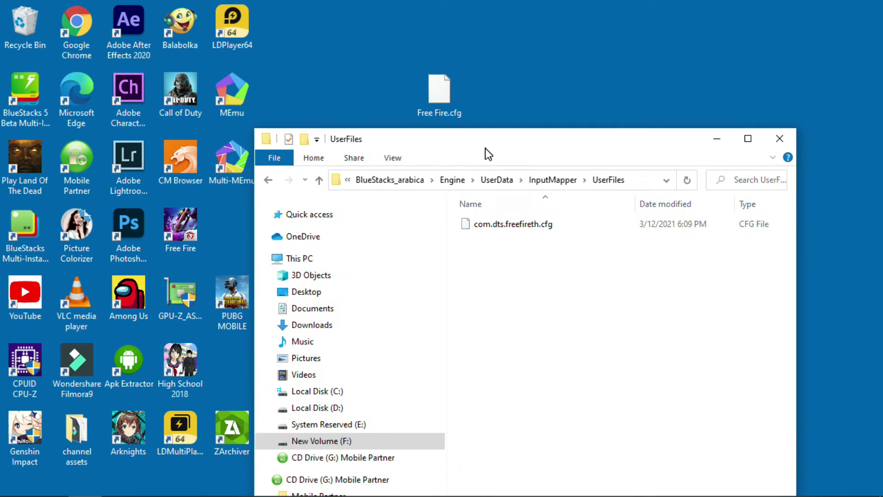
pyautogui.moveTo(442, 87); pyautogui.dragTo(290, 137)
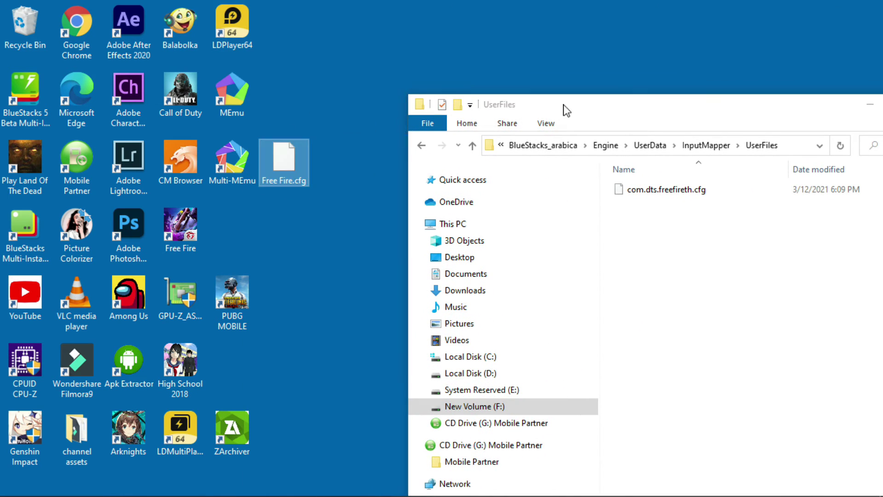
pyautogui.moveTo(564, 110); pyautogui.dragTo(476, 82)
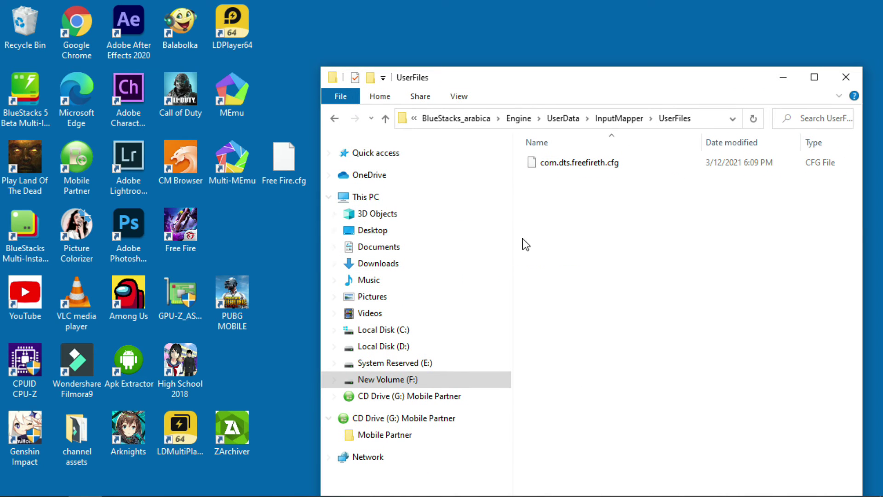
pyautogui.moveTo(573, 220); pyautogui.dragTo(575, 222)
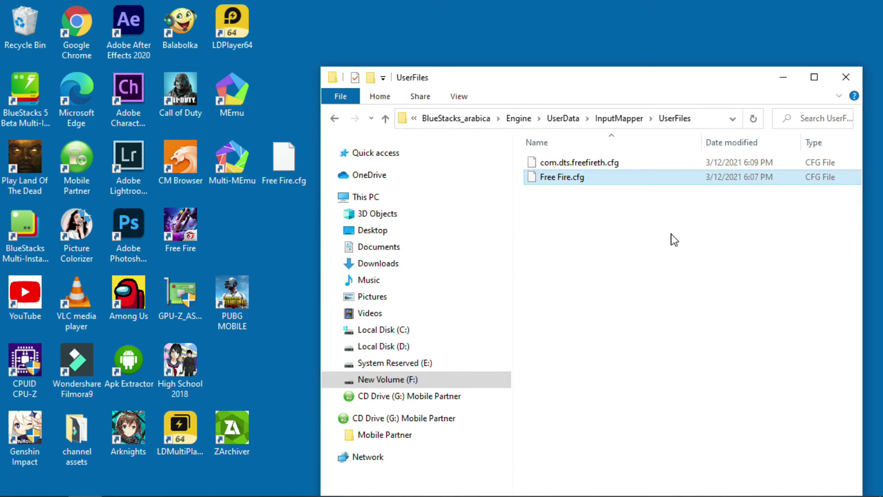
# Copy the name 'com.dts.freefireth.cfg' from the original config, then delete that file.
pyautogui.click(581, 162)
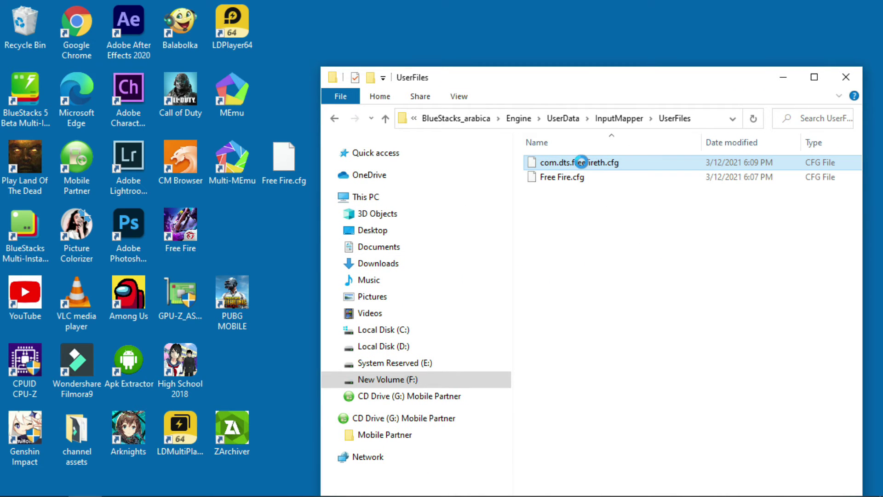
pyautogui.rightClick(582, 162)
pyautogui.click(619, 415)
pyautogui.rightClick(616, 165)
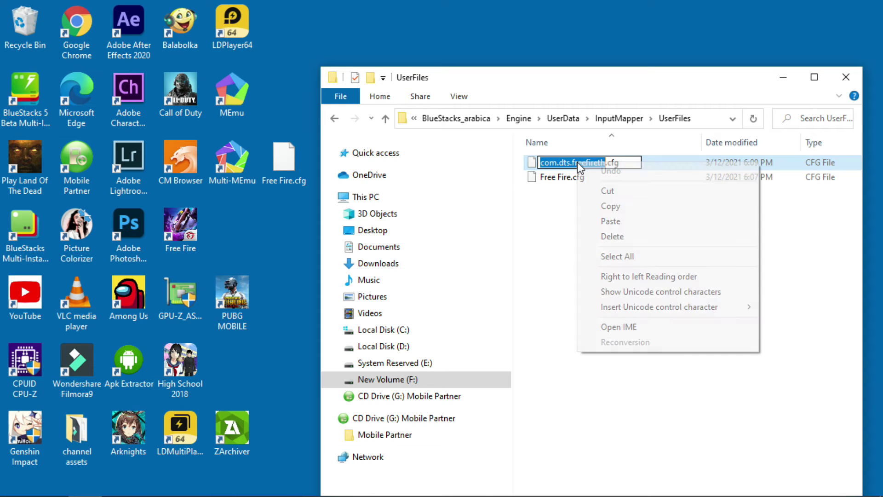
pyautogui.click(609, 206)
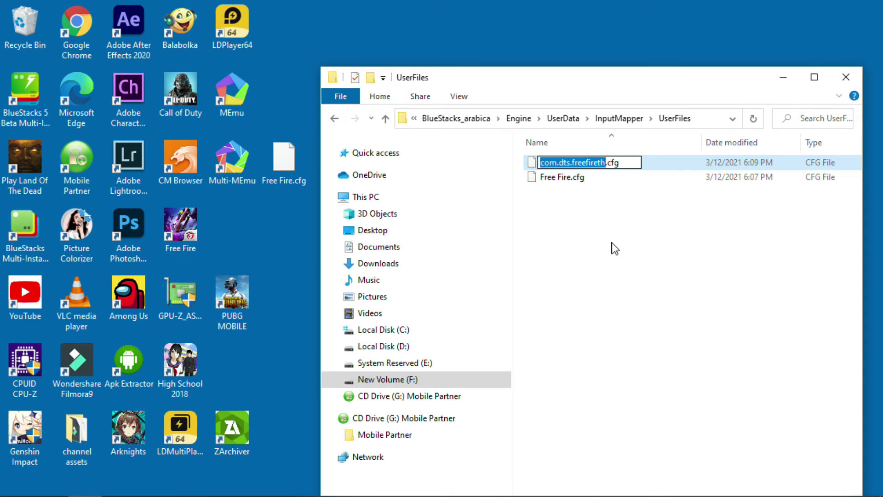
pyautogui.click(615, 249)
pyautogui.click(586, 166)
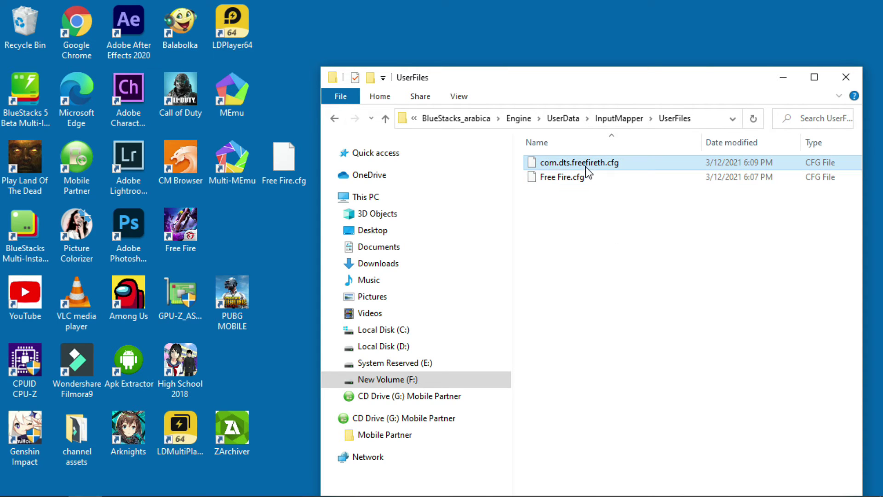
pyautogui.rightClick(557, 165)
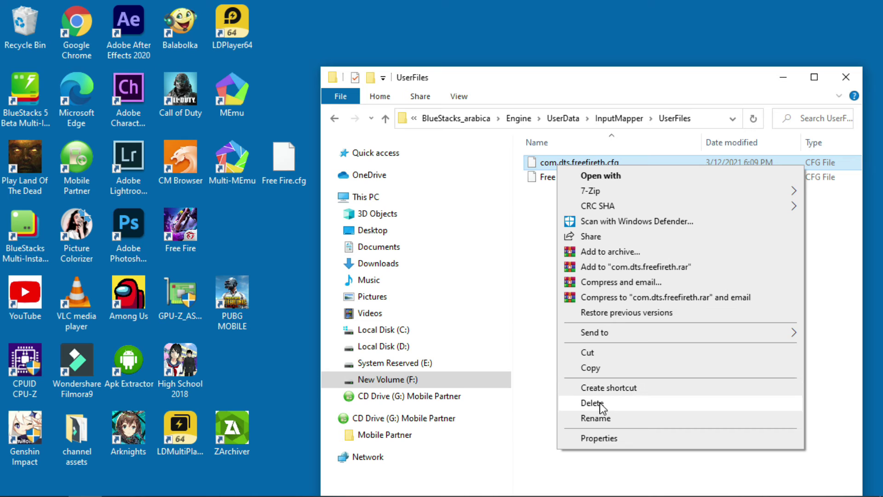
pyautogui.click(599, 402)
# Rename Free Fire.cfg to com.dts.freefireth.cfg by pasting the copied name.
pyautogui.click(566, 160)
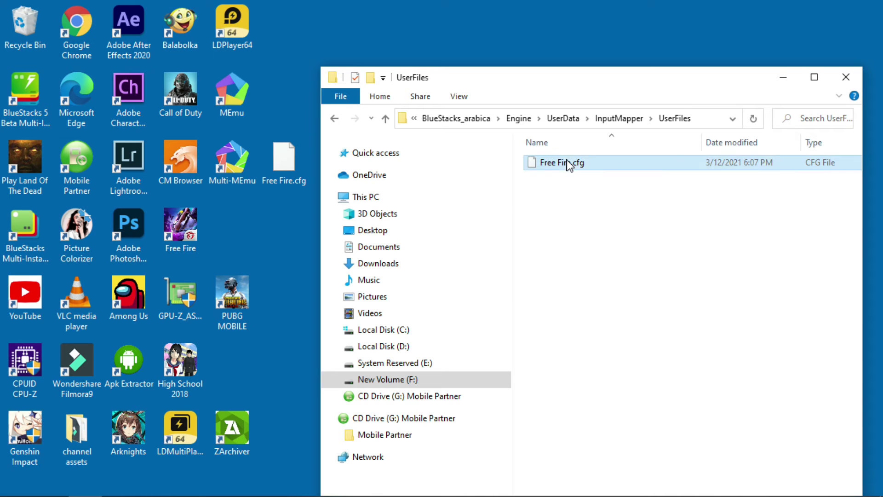
pyautogui.rightClick(566, 159)
pyautogui.click(634, 413)
pyautogui.rightClick(549, 164)
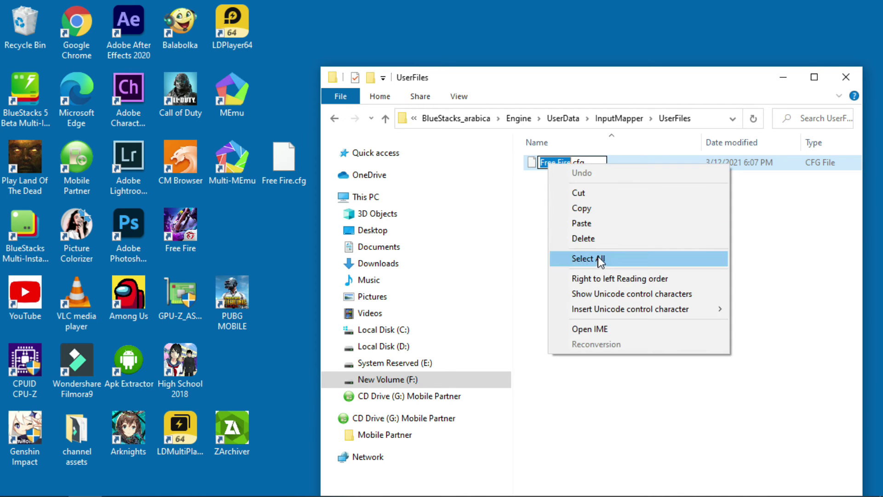
pyautogui.click(587, 225)
pyautogui.click(625, 297)
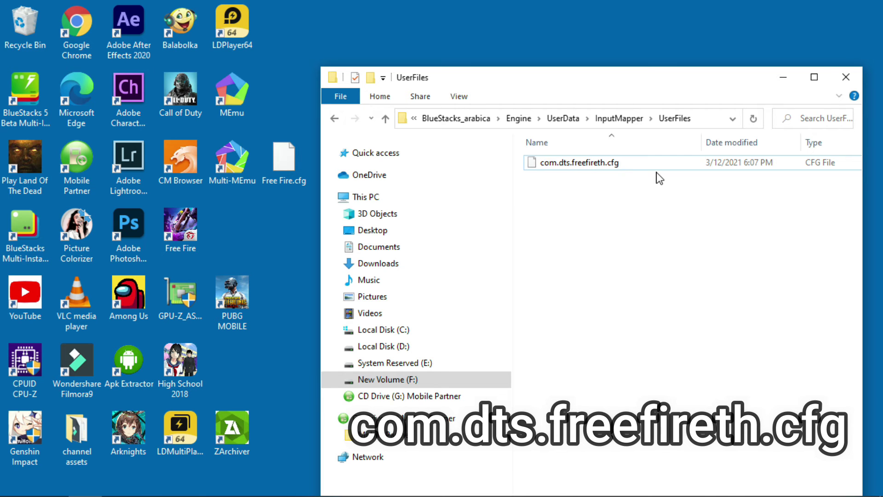
# Close UserFiles, launch BlueStacks 5 Beta, and select the cyberden77 control scheme for Free Fire.
pyautogui.click(845, 77)
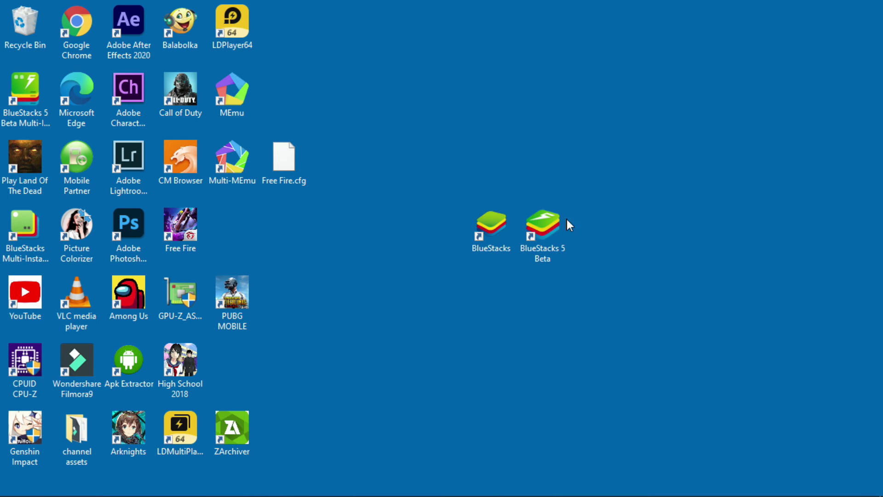
pyautogui.click(554, 251)
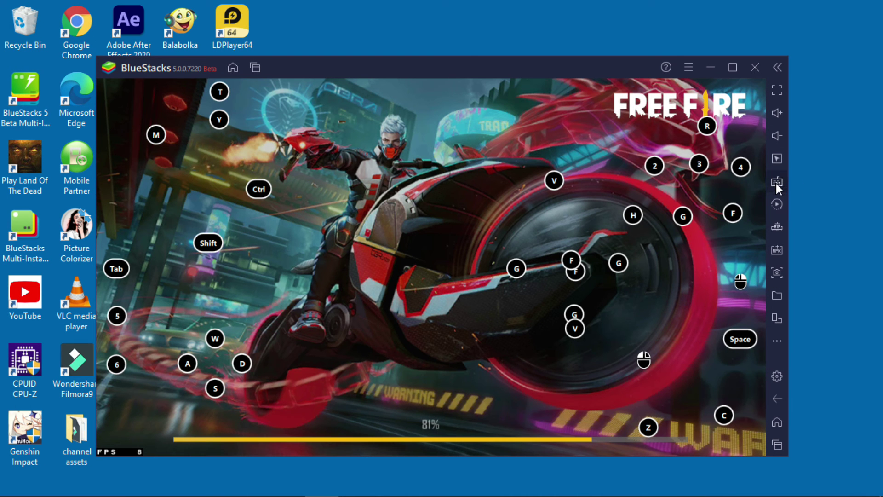
pyautogui.click(775, 183)
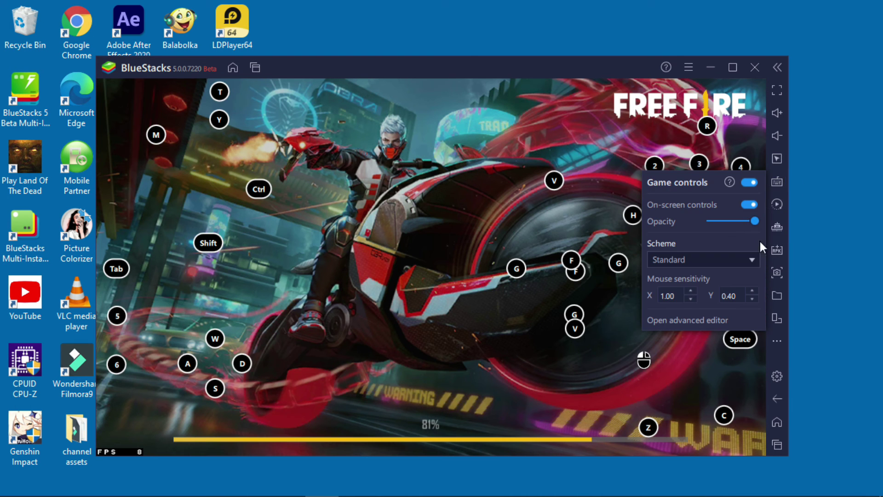
pyautogui.click(756, 260)
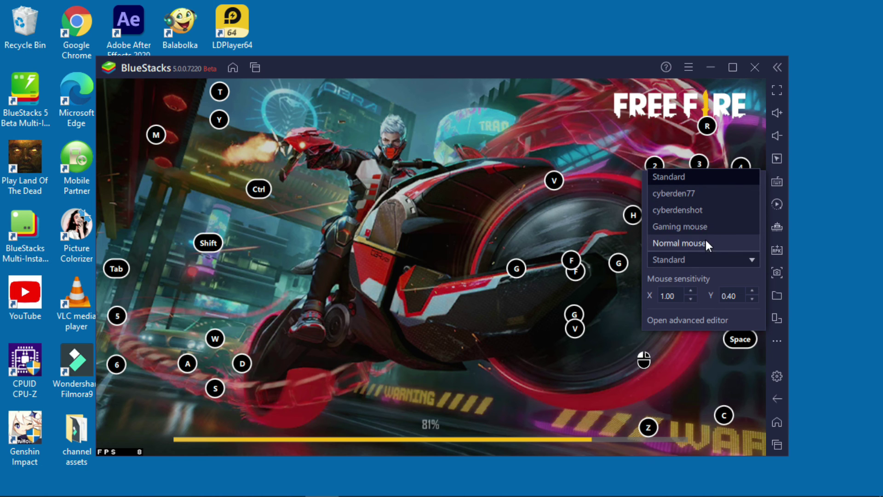
pyautogui.scroll(2, 706, 228)
pyautogui.scroll(-1, 693, 246)
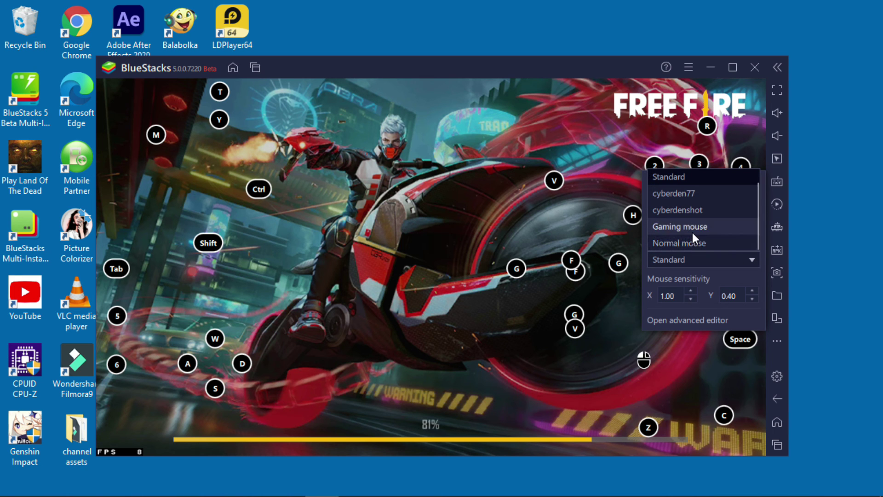
pyautogui.click(700, 199)
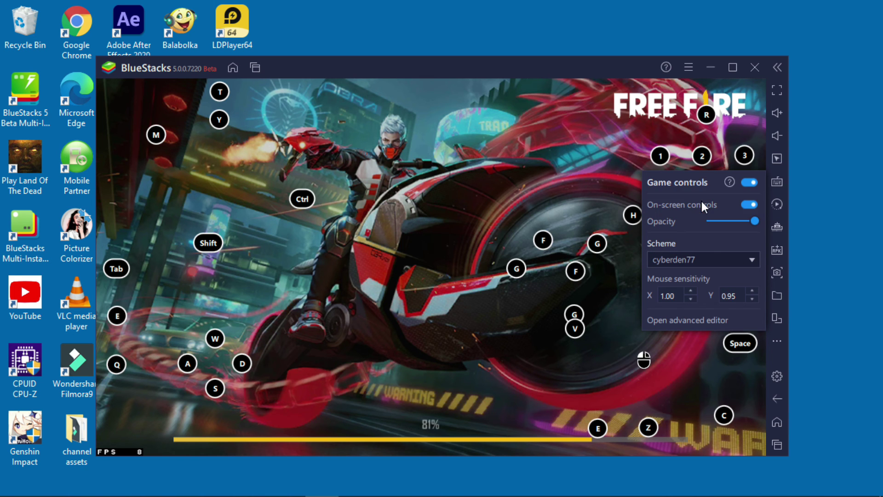
pyautogui.click(539, 214)
pyautogui.click(538, 213)
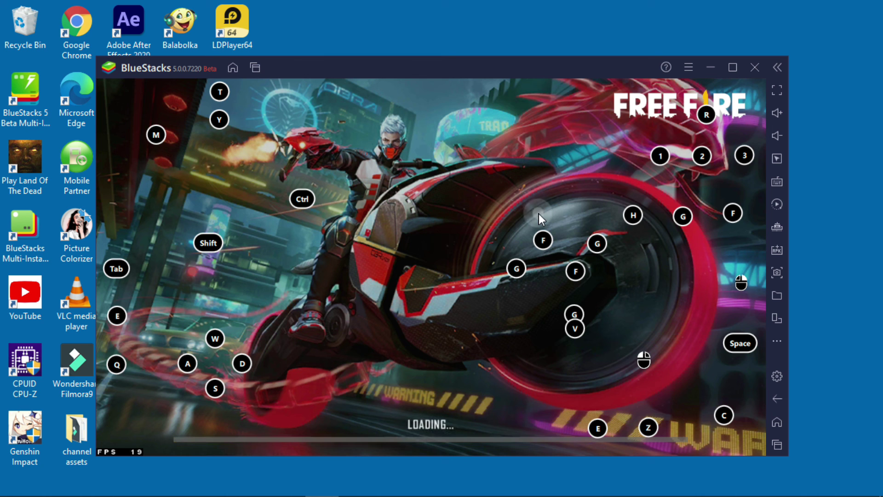